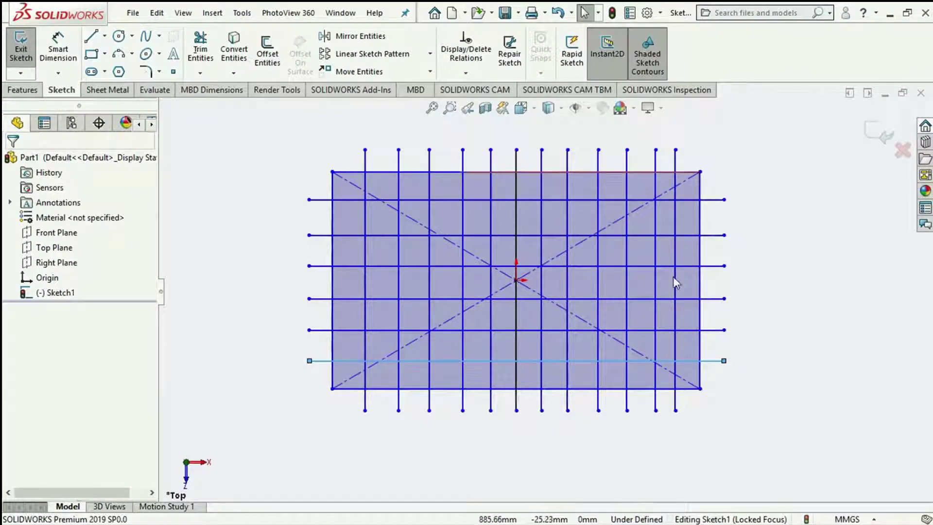
Launch Trim Entities with Power trim active and reveal all its trim options.
left_click(201, 57)
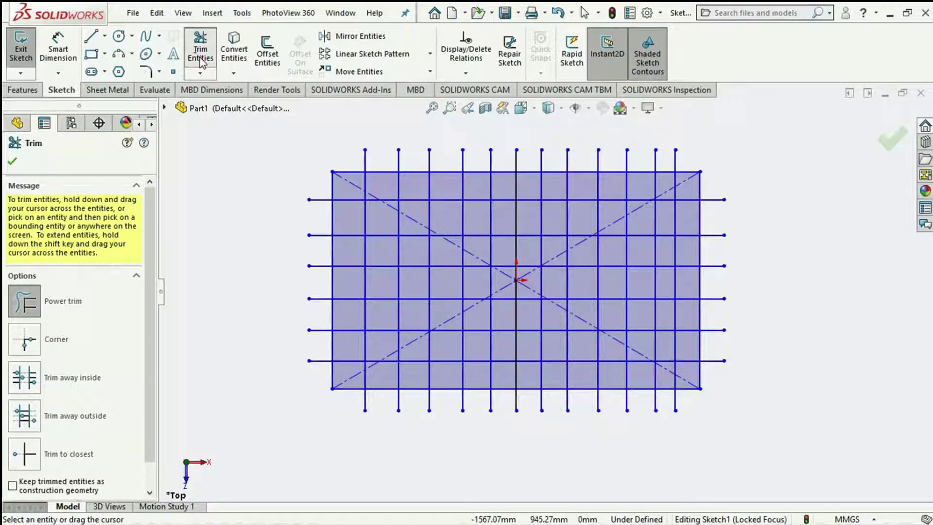
scroll(150, 200, "down", 2)
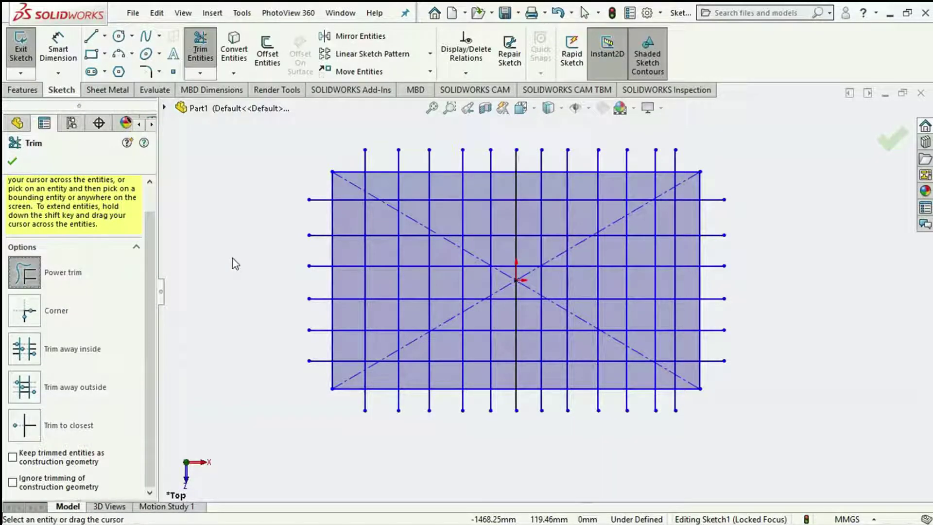
Power-trim grid segments along a freehand path, then undo the cuts and exit trimming.
left_click(225, 223)
mouse_move(225, 224)
left_mouse_down()
mouse_move(241, 214)
mouse_move(260, 161)
mouse_move(302, 145)
mouse_move(344, 155)
mouse_move(350, 201)
mouse_move(368, 225)
mouse_move(402, 224)
mouse_move(429, 256)
mouse_move(477, 248)
mouse_move(476, 211)
mouse_move(493, 182)
mouse_move(570, 187)
mouse_move(583, 210)
mouse_move(543, 227)
mouse_move(528, 247)
mouse_move(556, 269)
mouse_move(559, 288)
left_mouse_up()
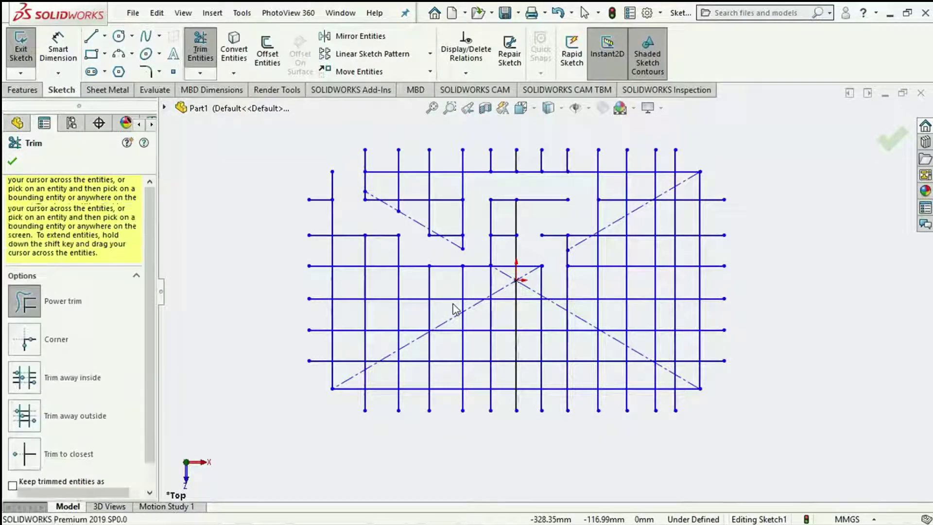
key("Escape")
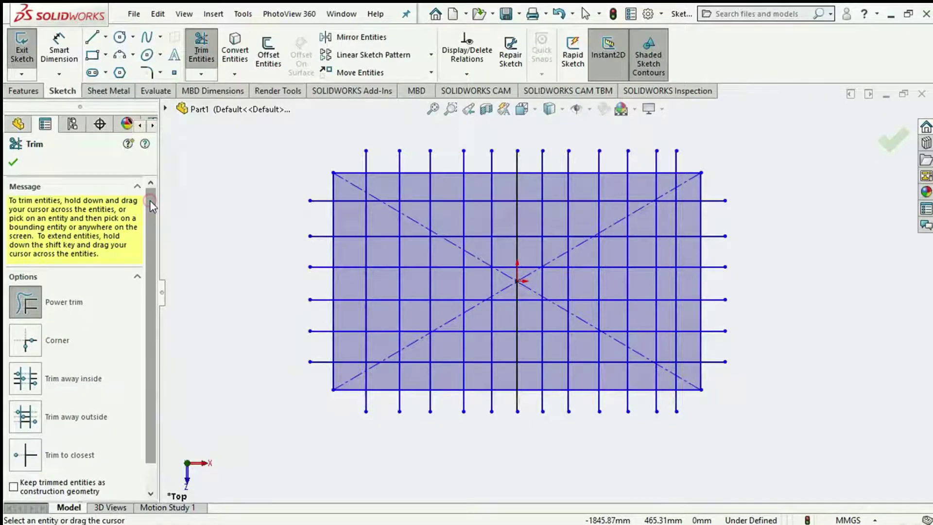
Restart Trim Entities and switch the trim mode to Corner.
left_click_drag(150, 200, 150, 238)
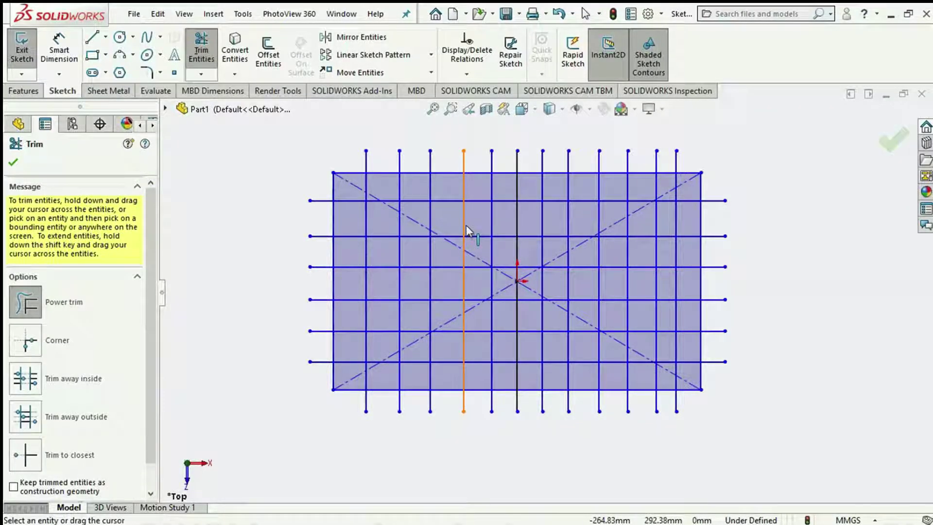
left_click(34, 342)
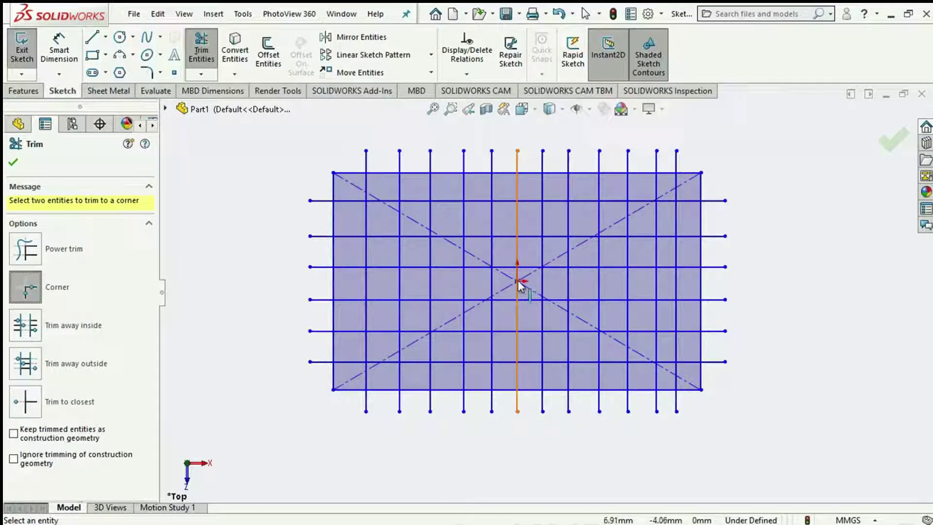
left_click(346, 236)
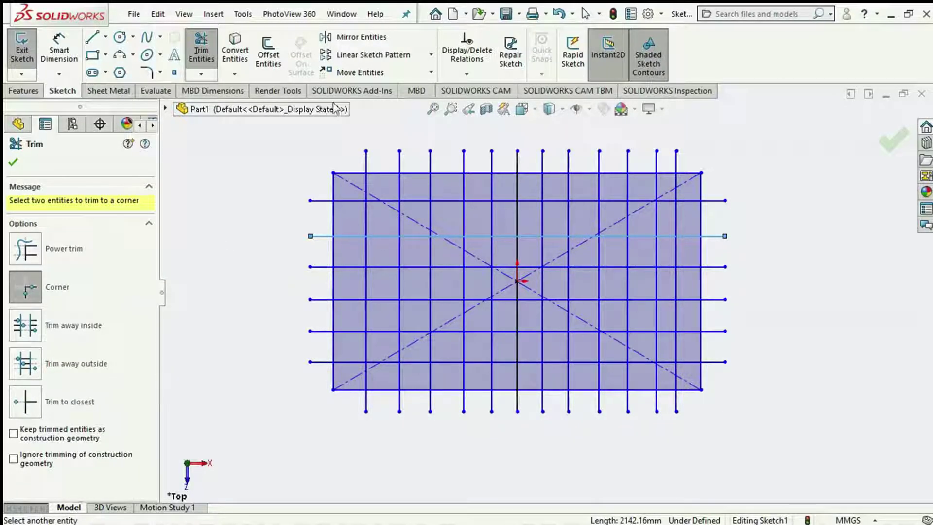
left_click(463, 258)
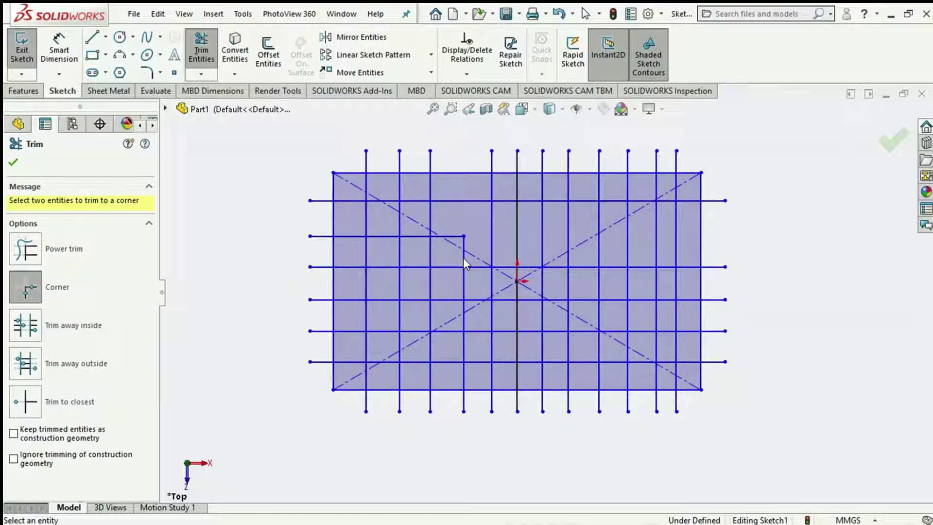
key("ctrl+z")
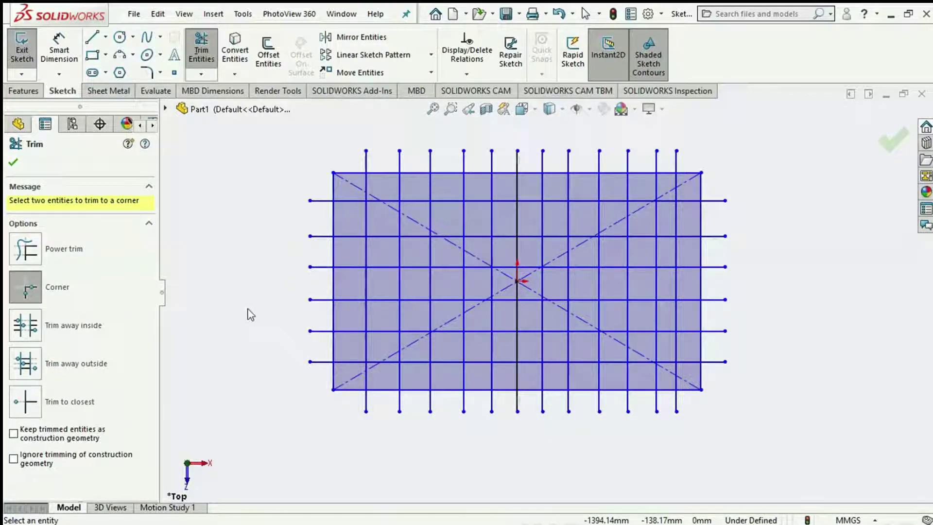
Choose the Trim away inside option beside the circle crossed by slanted lines.
left_click(33, 328)
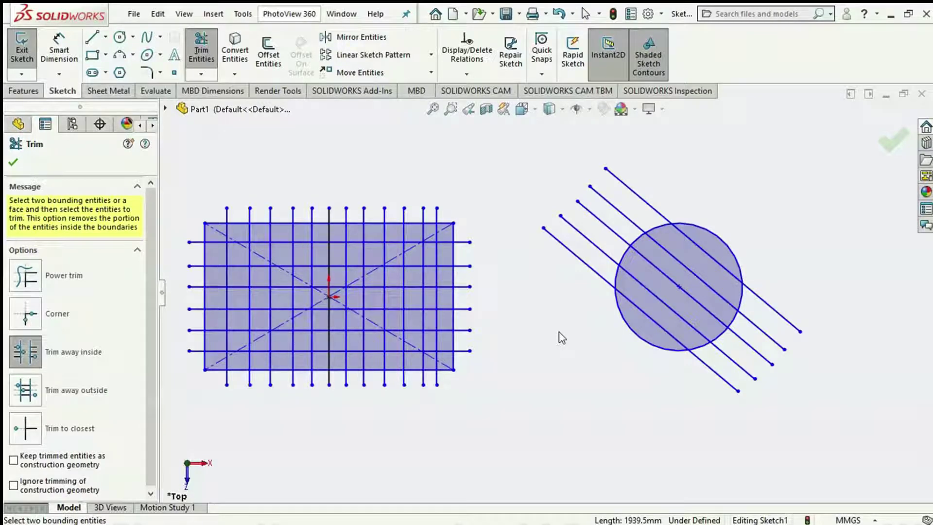
left_click(458, 350)
Keep Trim away inside active and pick boundary entities, ending with the circle.
left_click(25, 352)
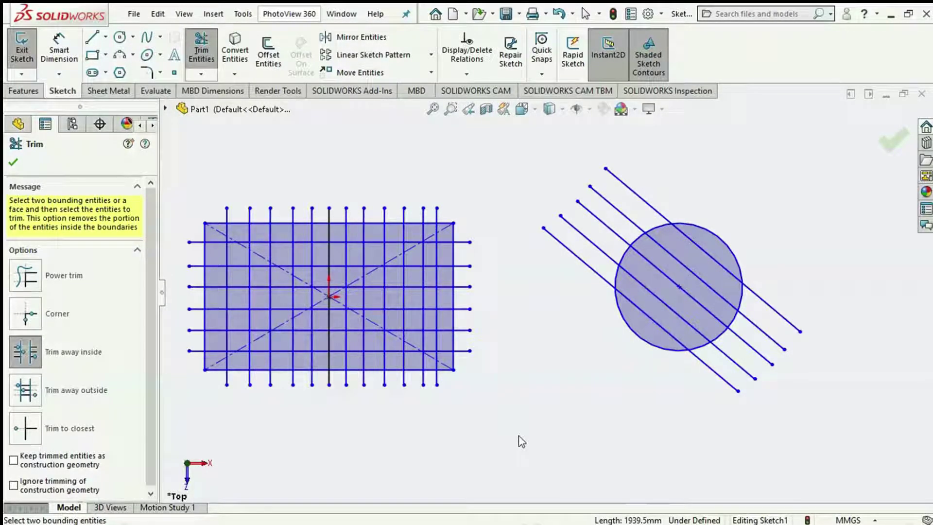
left_click(649, 207)
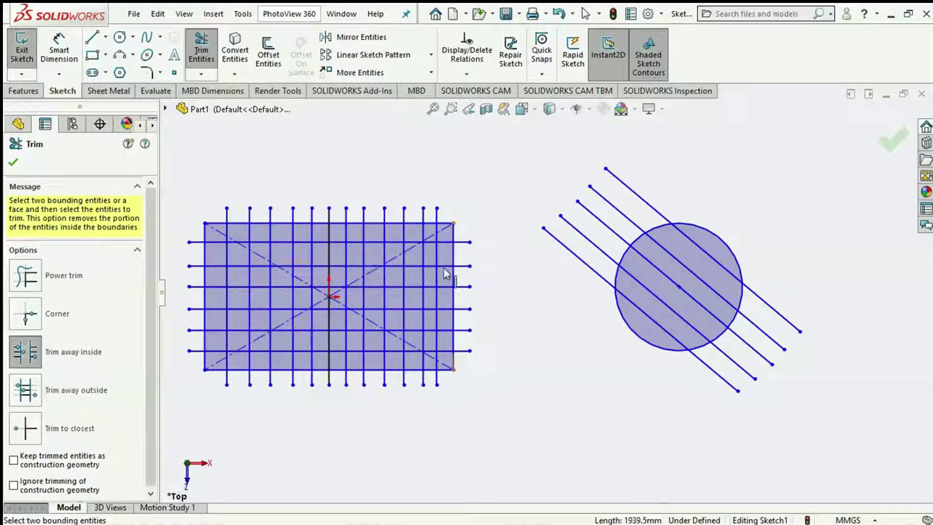
left_click(265, 259)
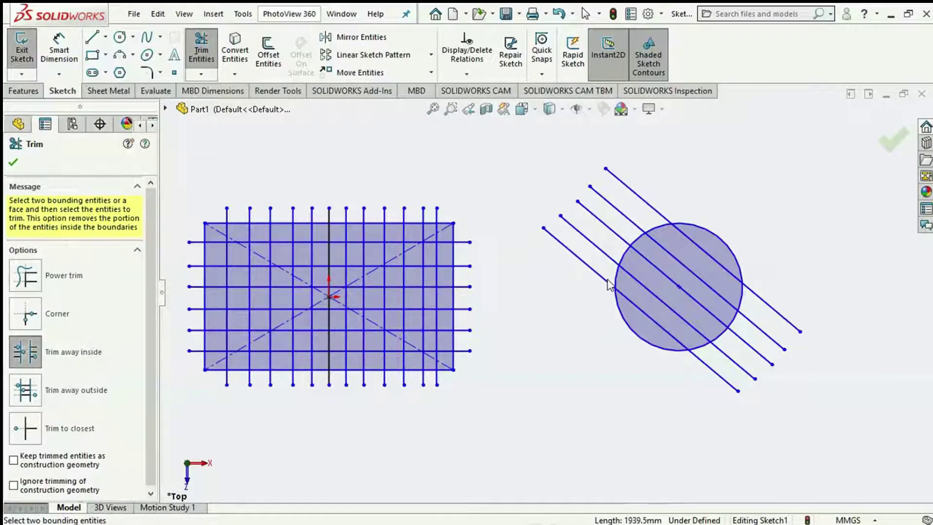
left_click(616, 299)
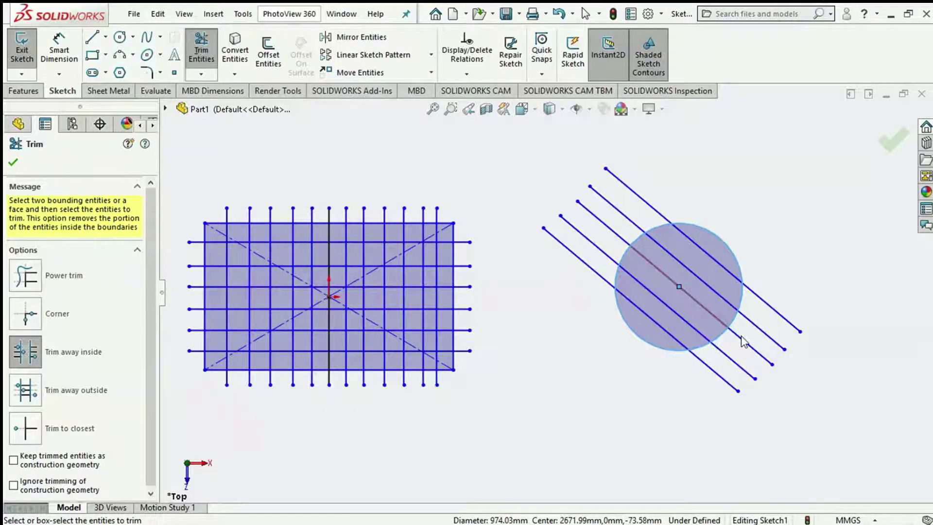
Cut the top and fourth diagonal lines inside the circle, then choose Trim away outside.
left_click(766, 305)
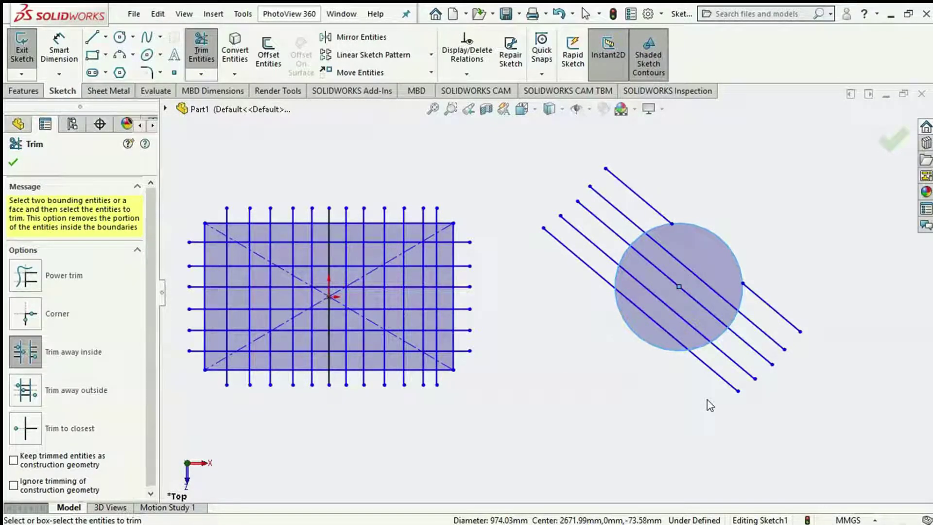
left_click(751, 375)
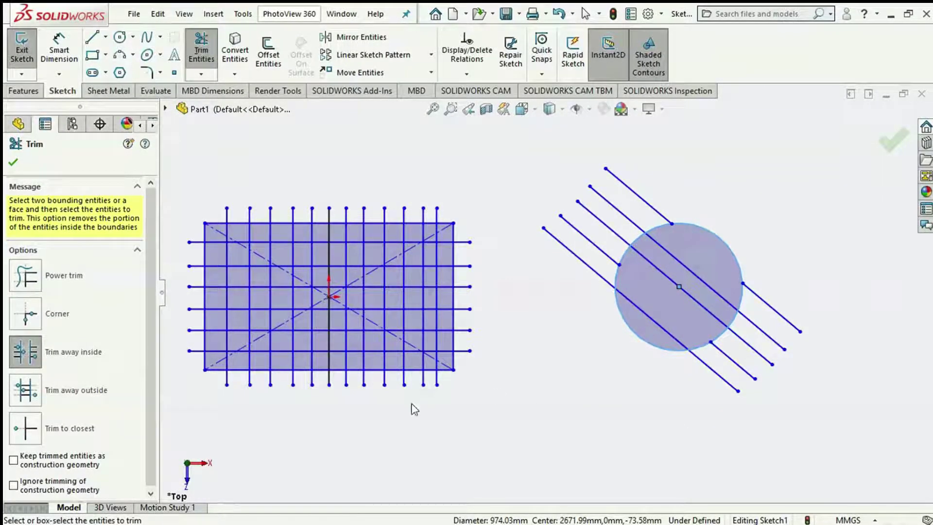
left_click(25, 390)
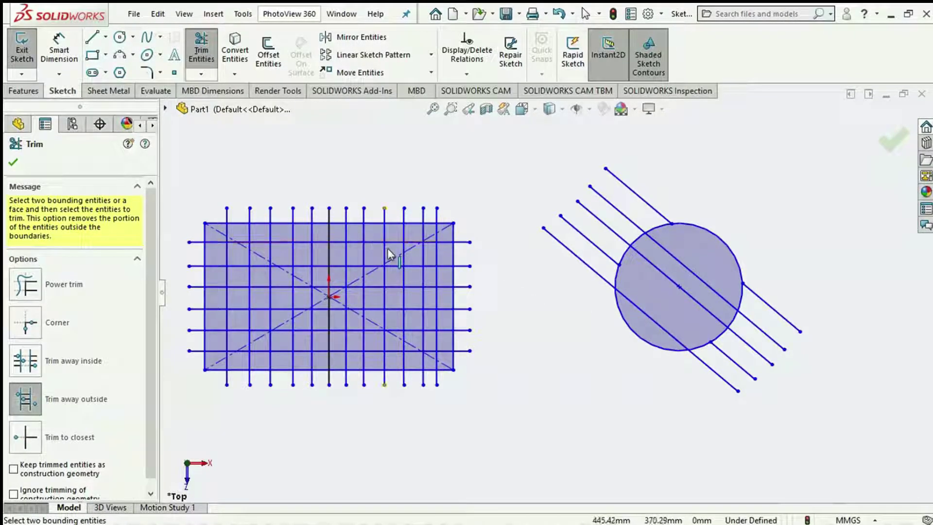
Pick two vertical boundary lines and trim three horizontal grid lines to run between them.
left_click(384, 274)
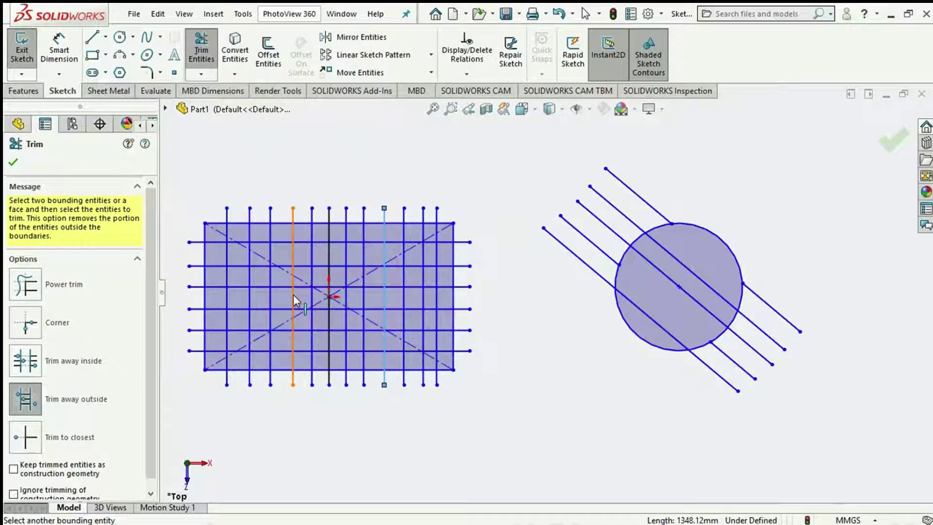
left_click(293, 295)
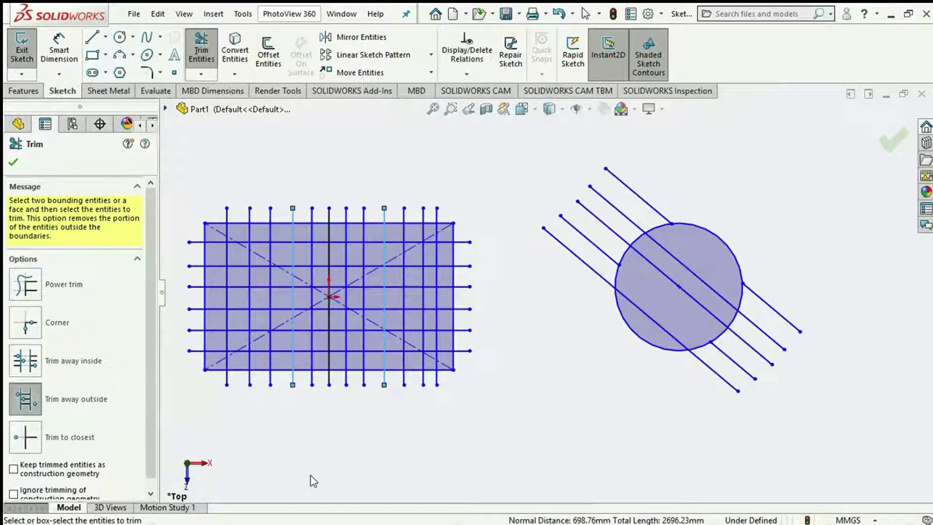
left_click(461, 243)
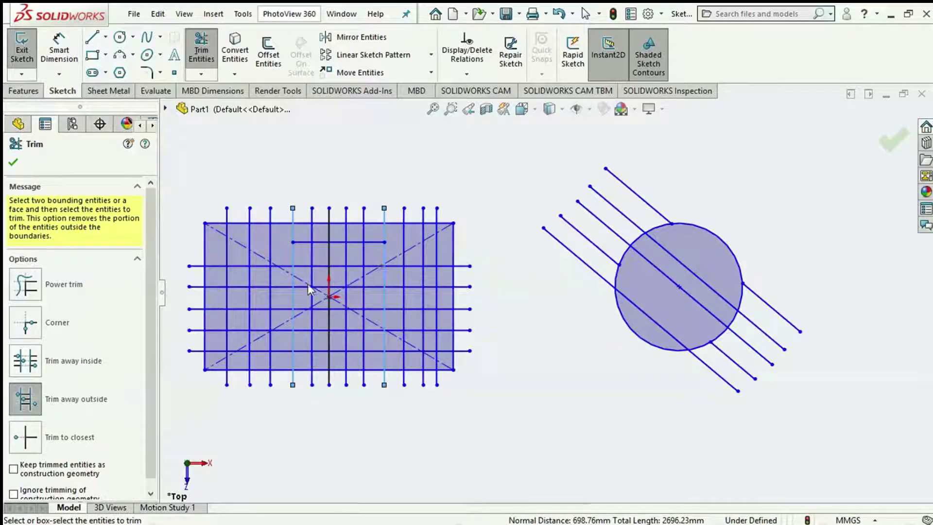
left_click(258, 290)
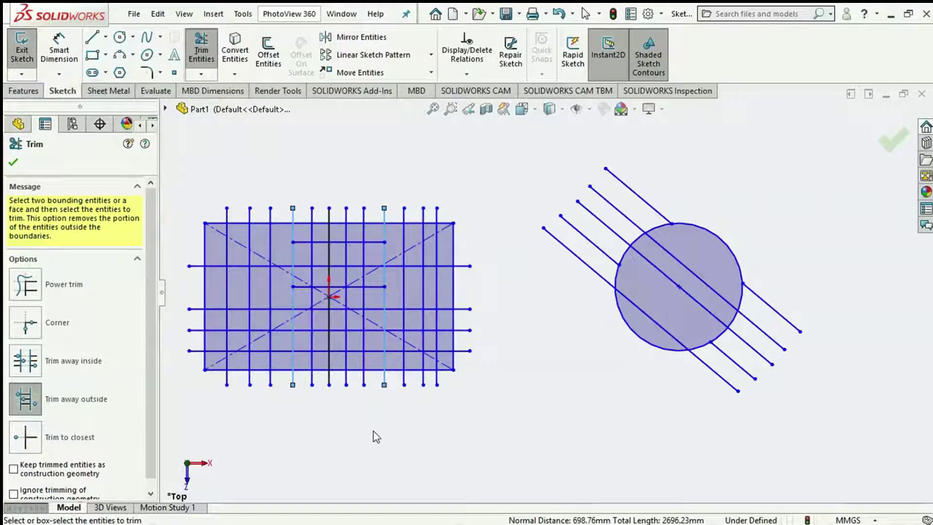
left_click(423, 291)
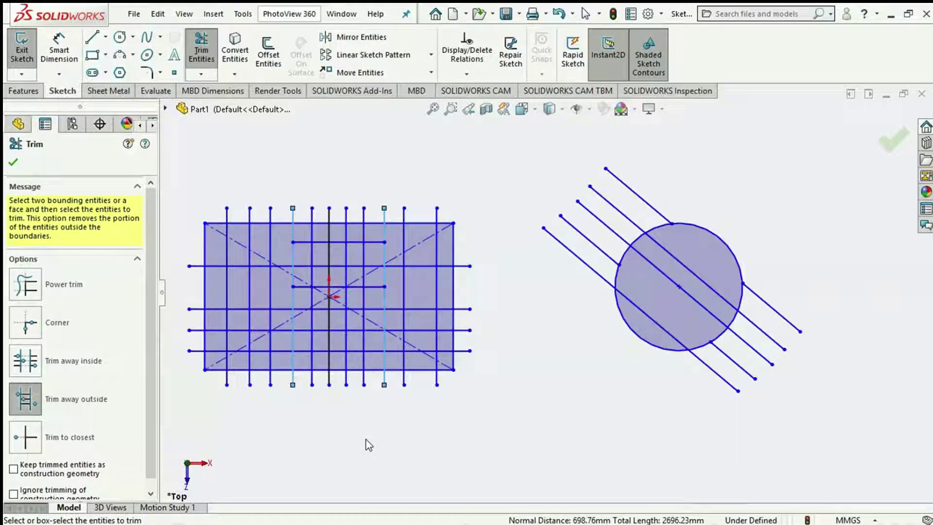
left_click(250, 285)
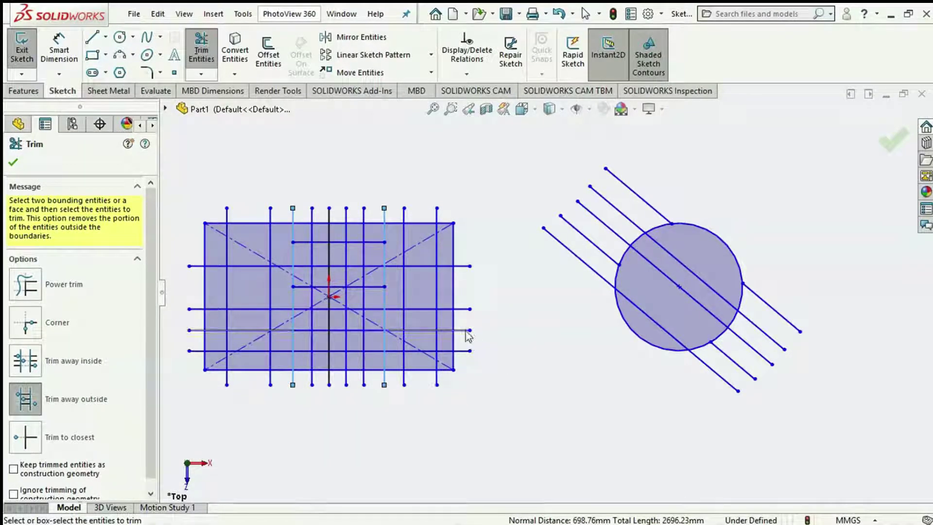
left_click(421, 330)
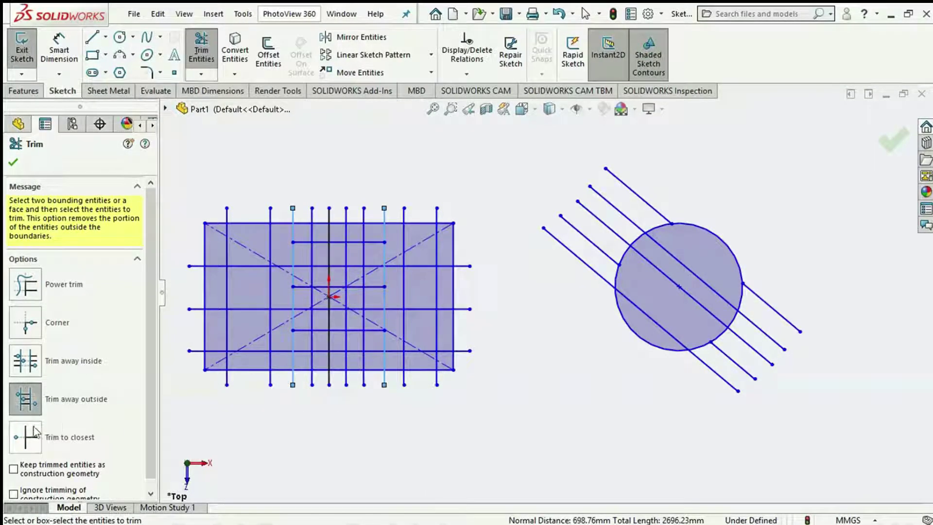
Switch the trim option to Trim to closest.
left_click(20, 440)
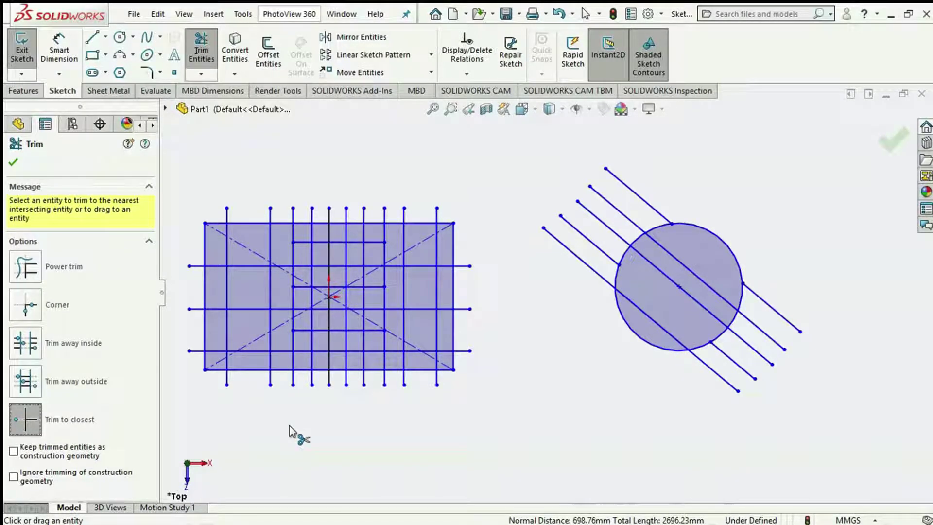
scroll(354, 346, "down", 2)
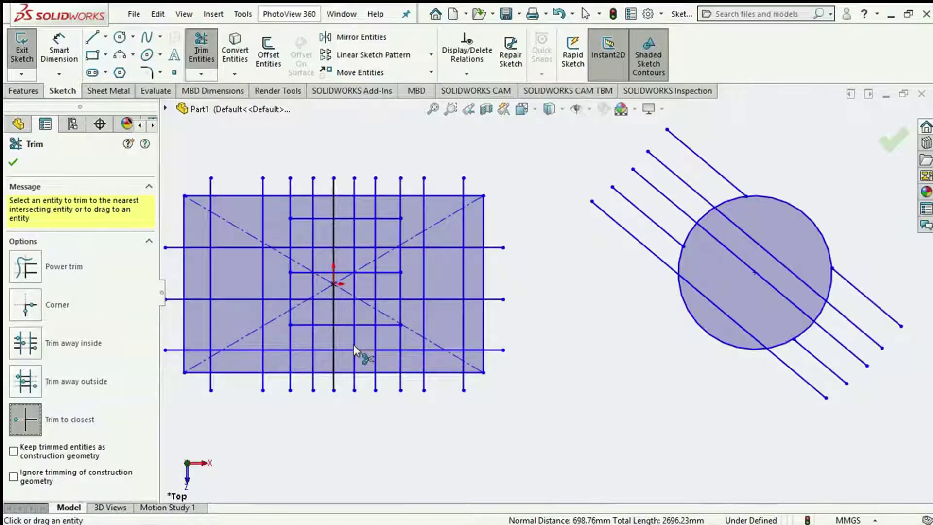
scroll(354, 345, "down", 1)
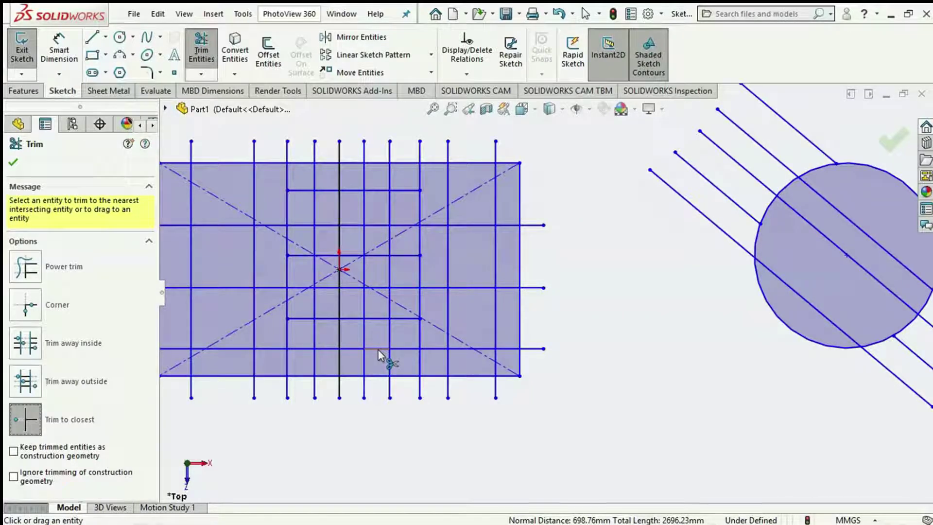
Trim lower, centre and middle-line grid pieces plus one diagonal piece inside the circle.
left_click(379, 351)
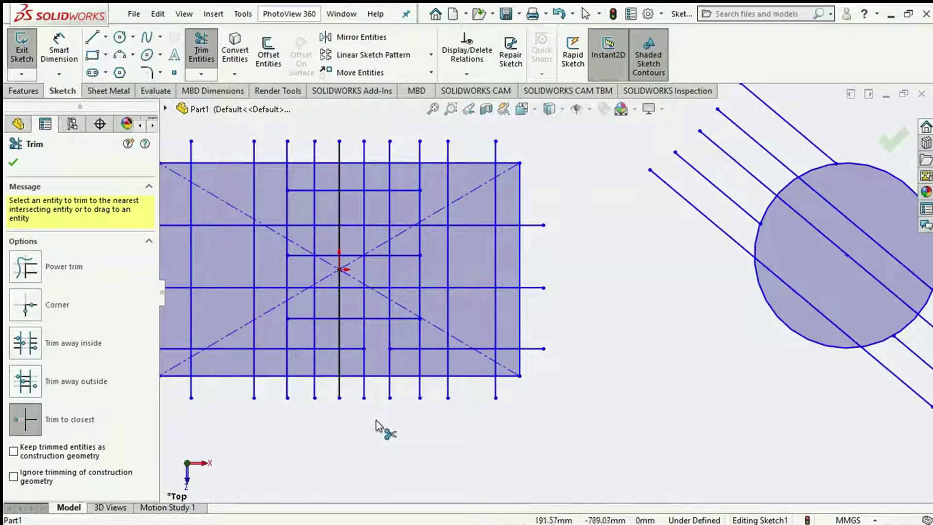
left_click(327, 255)
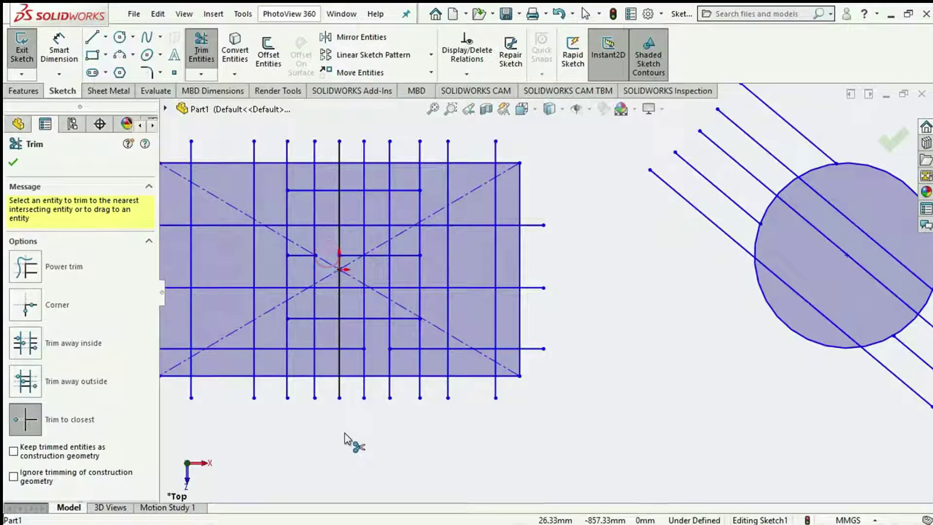
left_click(340, 212)
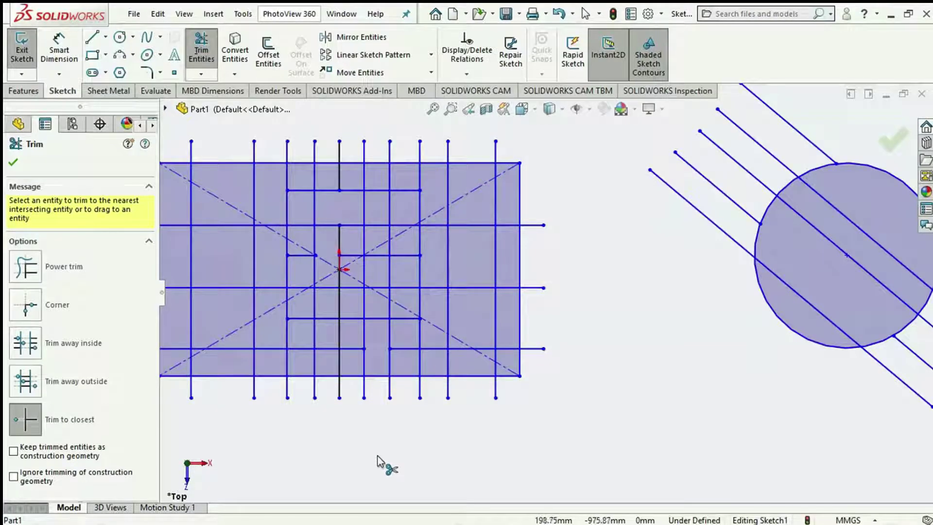
left_click(469, 288)
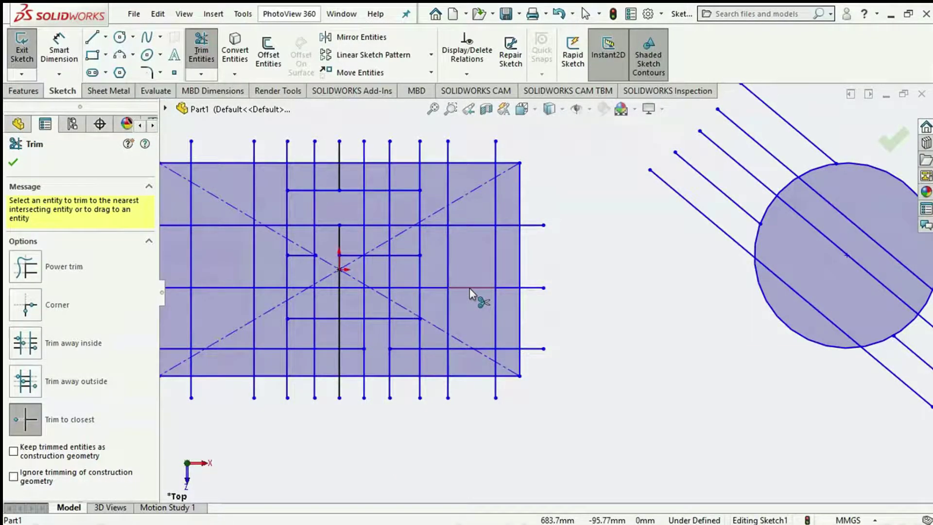
left_click(232, 287)
left_click(775, 274)
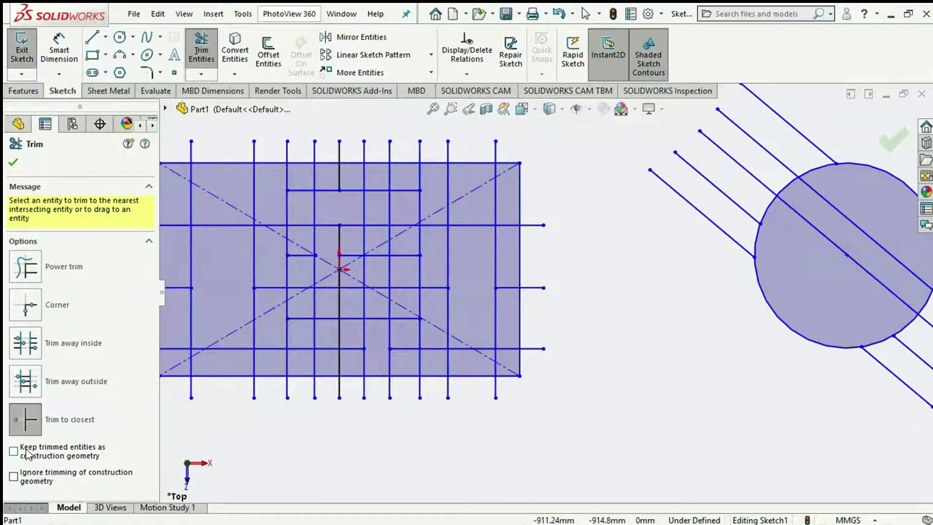
Enable Keep trimmed entities as construction geometry and trim five segments into construction lines.
left_click(191, 292)
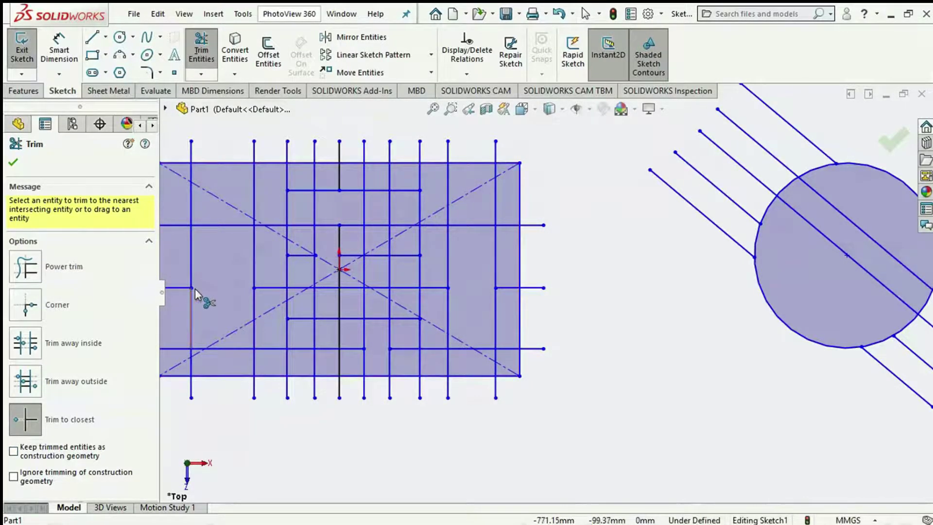
left_click(14, 451)
left_click(421, 209)
left_click(468, 224)
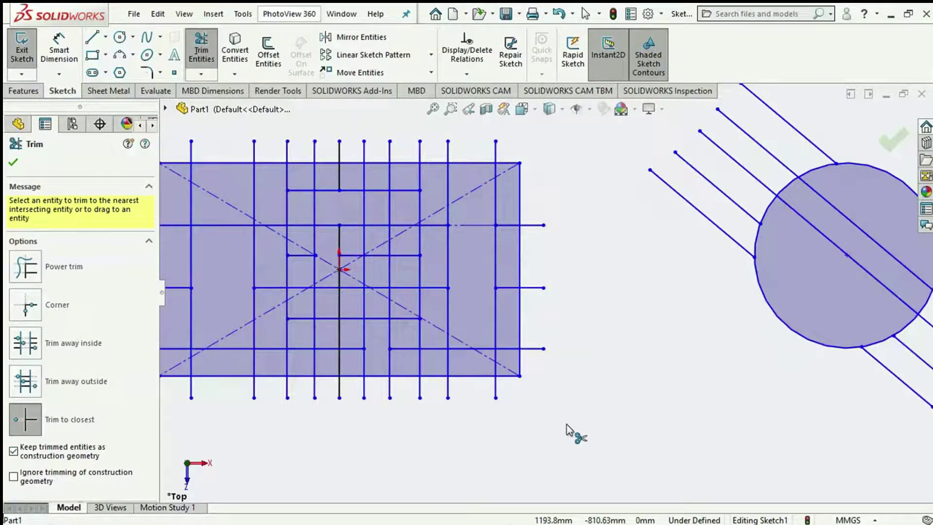
left_click(235, 349)
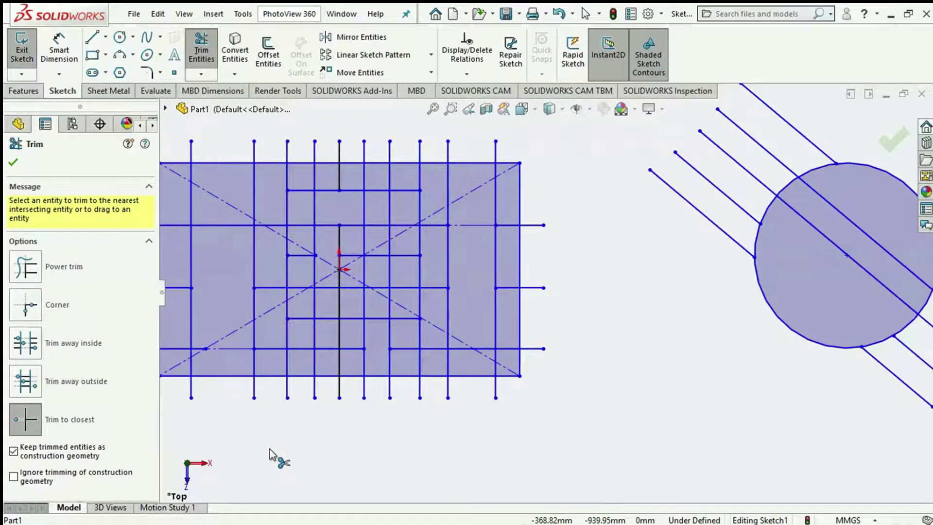
left_click(214, 226)
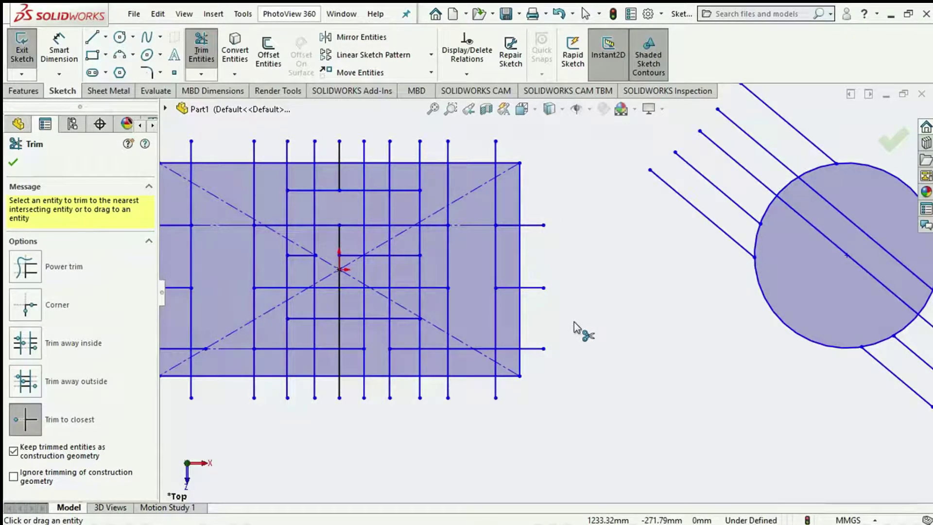
left_click(470, 192)
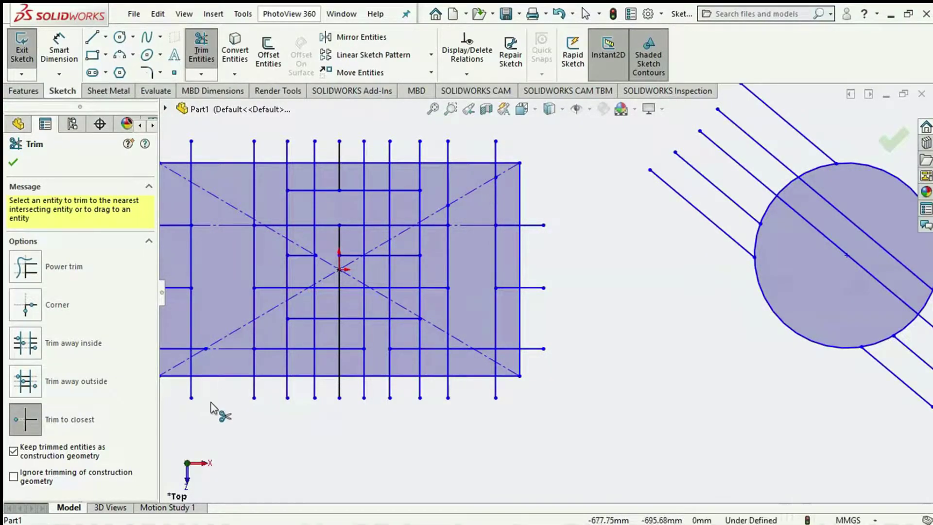
Turn off keep-as-construction, delete two diagonal construction segments, and confirm construction lines resist trimming.
left_click(13, 452)
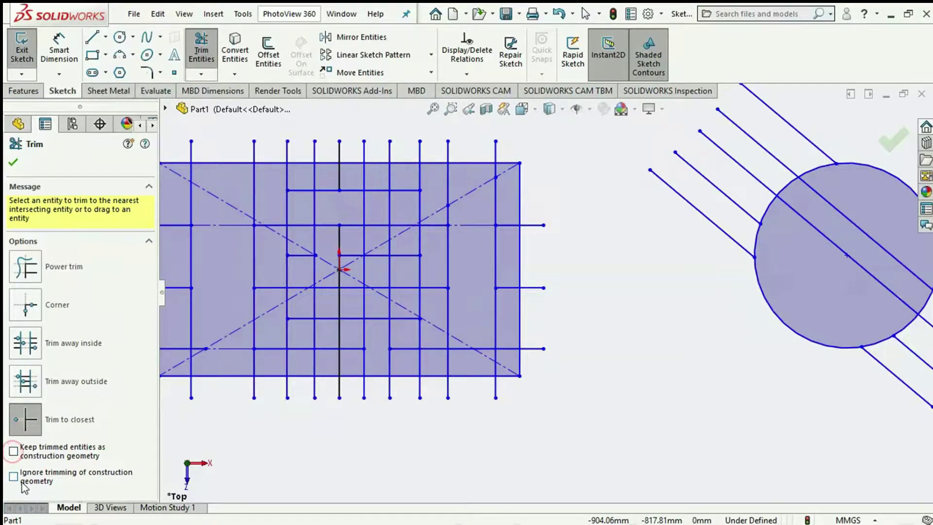
left_click(463, 194)
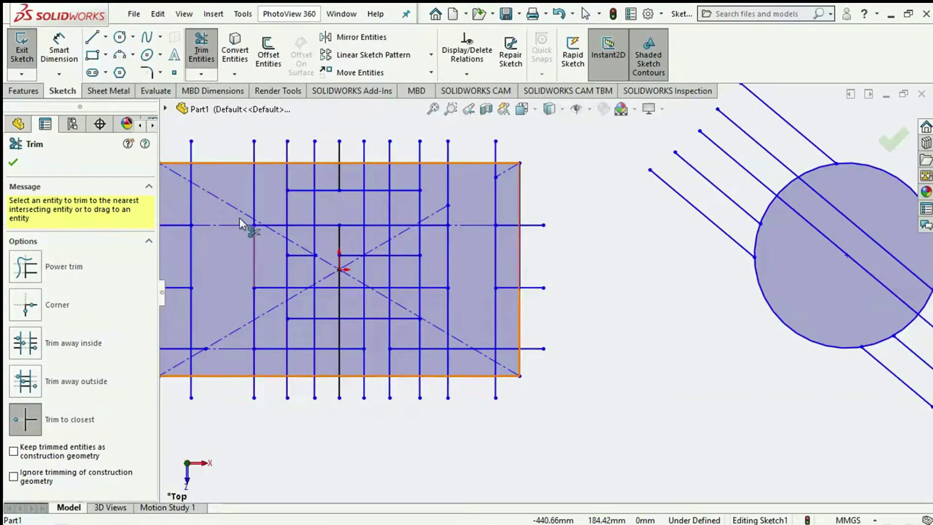
left_click(234, 204)
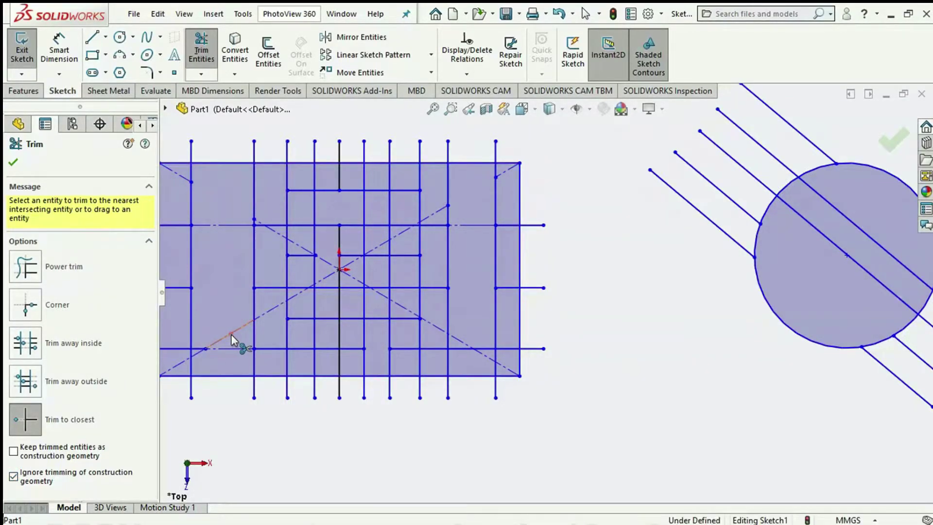
left_click(427, 323)
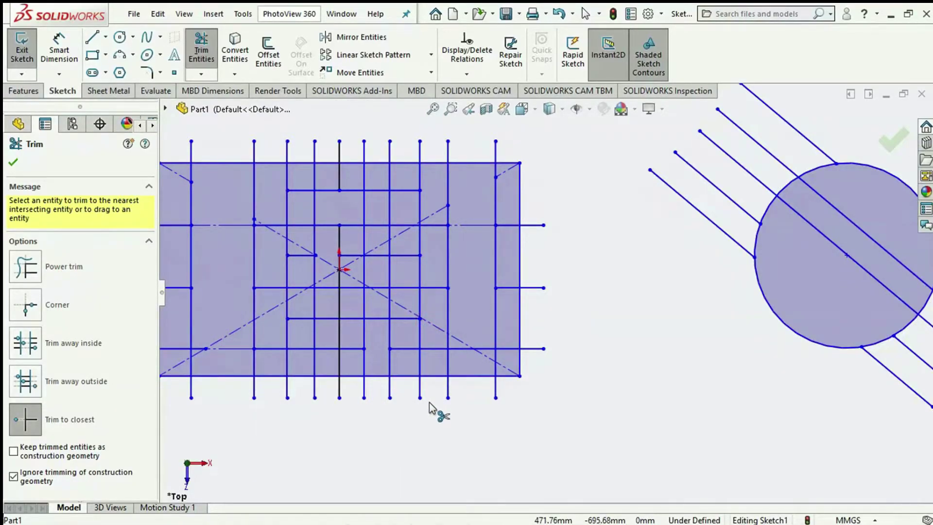